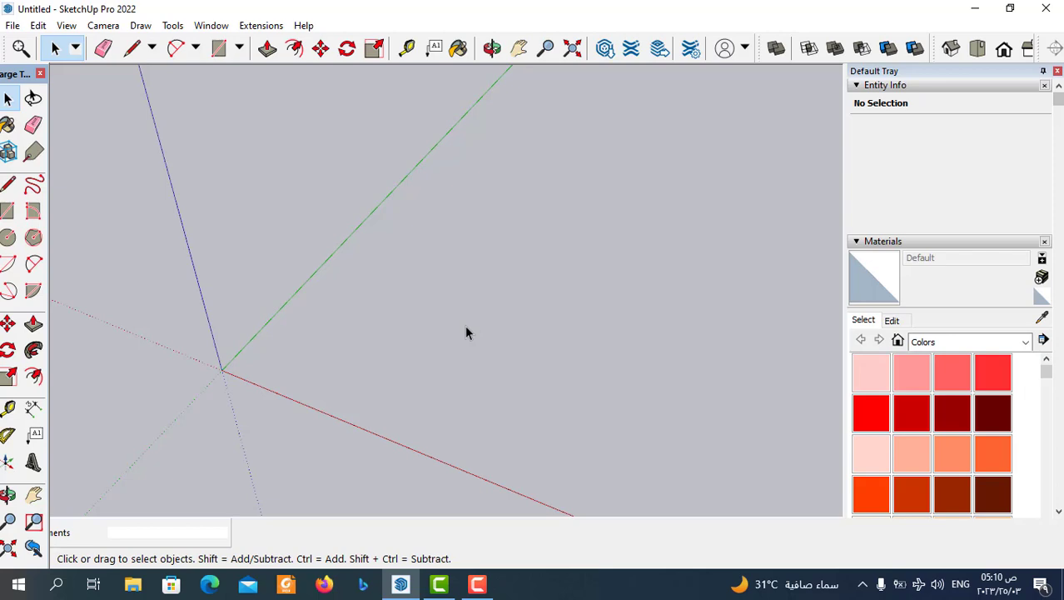
- Tilt the empty scene to a new viewing angle and select the Line tool
{"action": "middle_click_drag", "start_coordinate": [494, 342], "coordinate": [495, 313]}
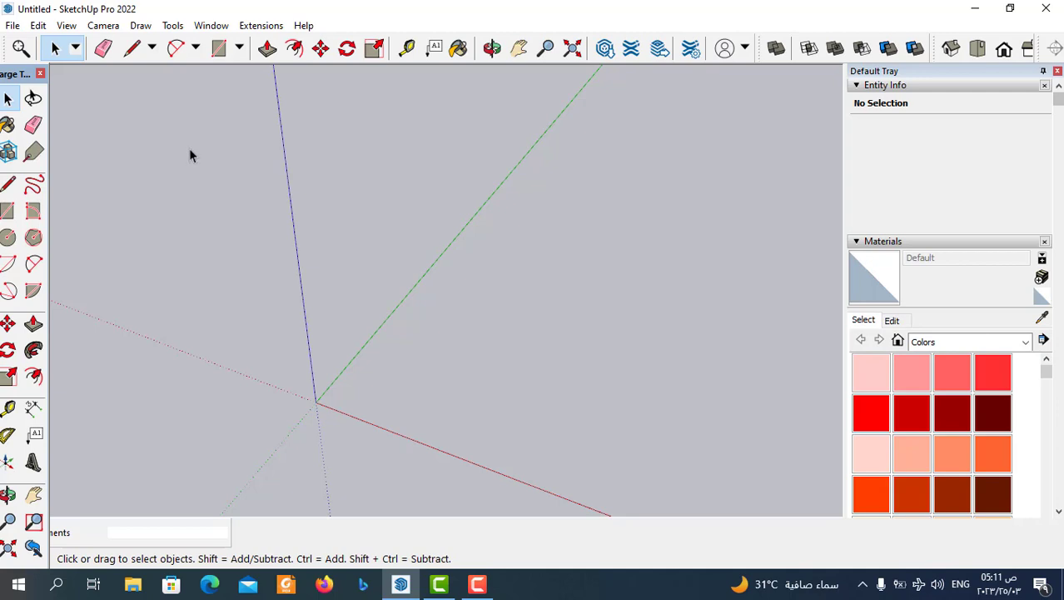
{"action": "left_click", "coordinate": [130, 47]}
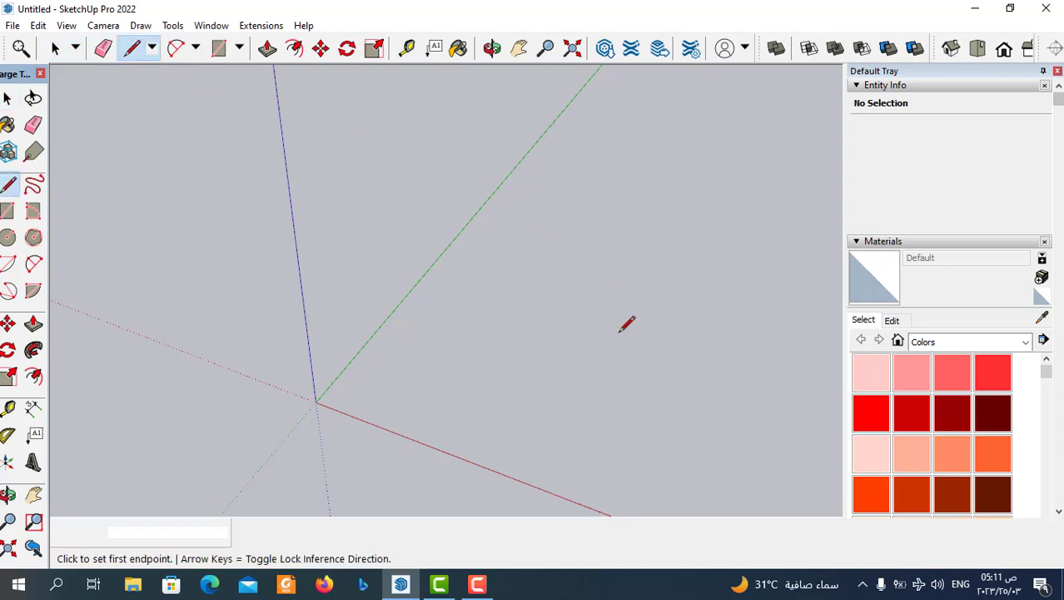
- Draw separate edges along the green and red axes, then a vertical 1715.88 m blue-axis edge
{"action": "left_click", "coordinate": [359, 396]}
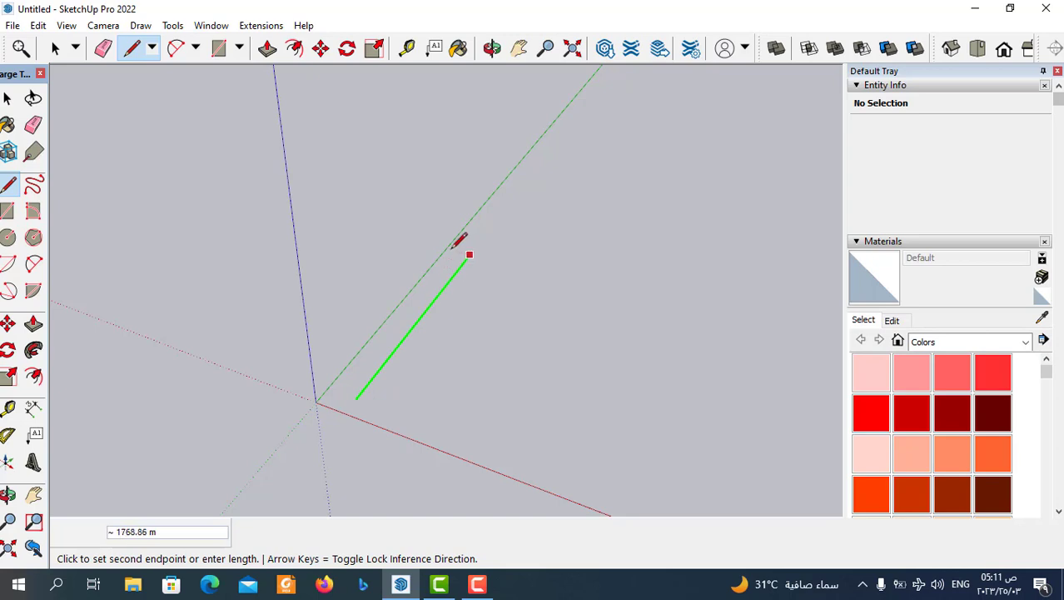
{"action": "scroll", "coordinate": [457, 243], "scroll_direction": "down", "scroll_amount": 2}
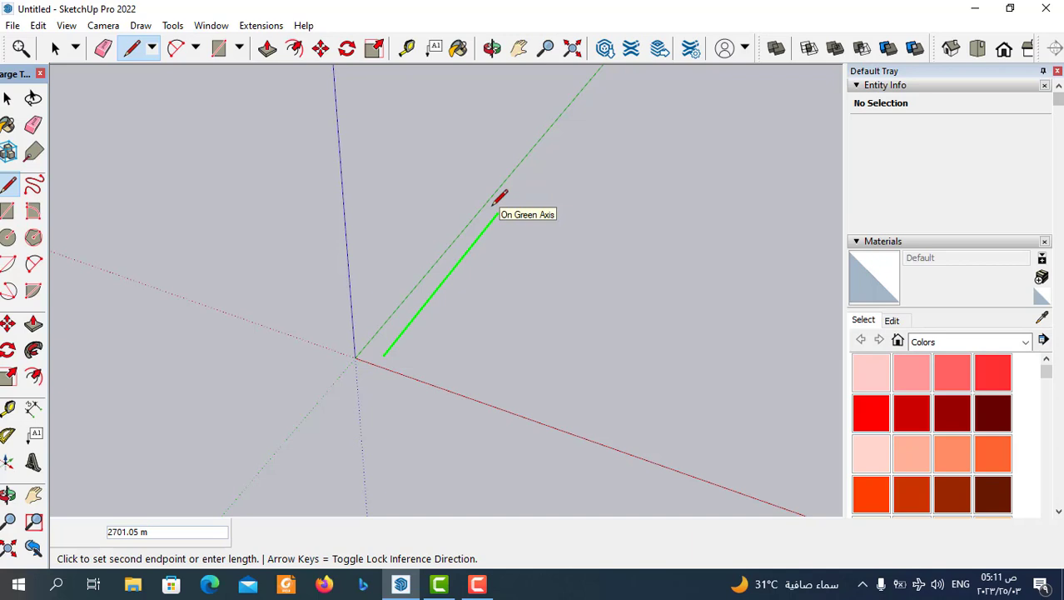
{"action": "left_click", "coordinate": [497, 211]}
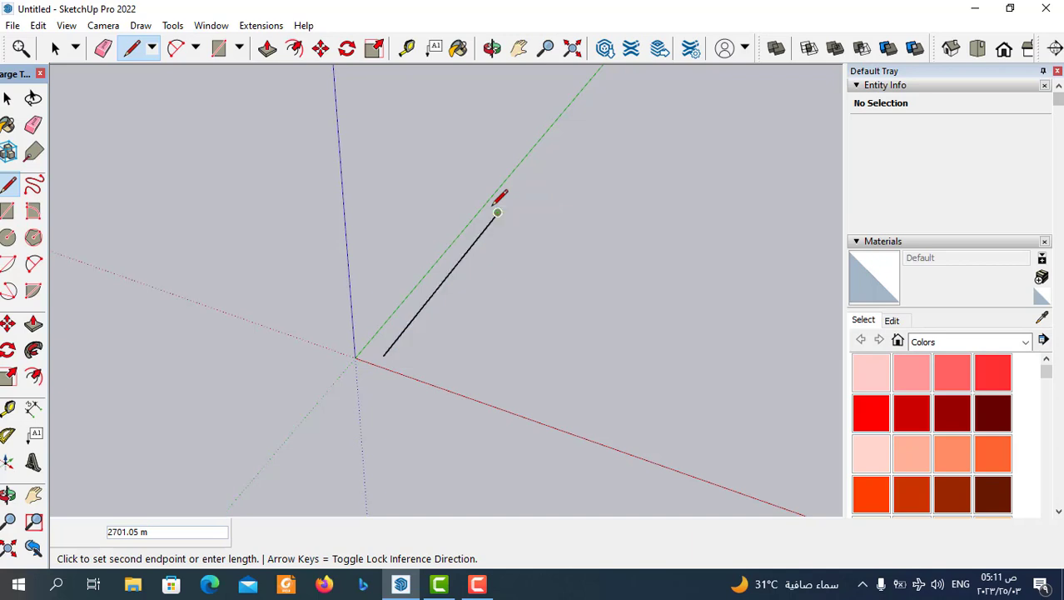
{"action": "key", "text": "Escape"}
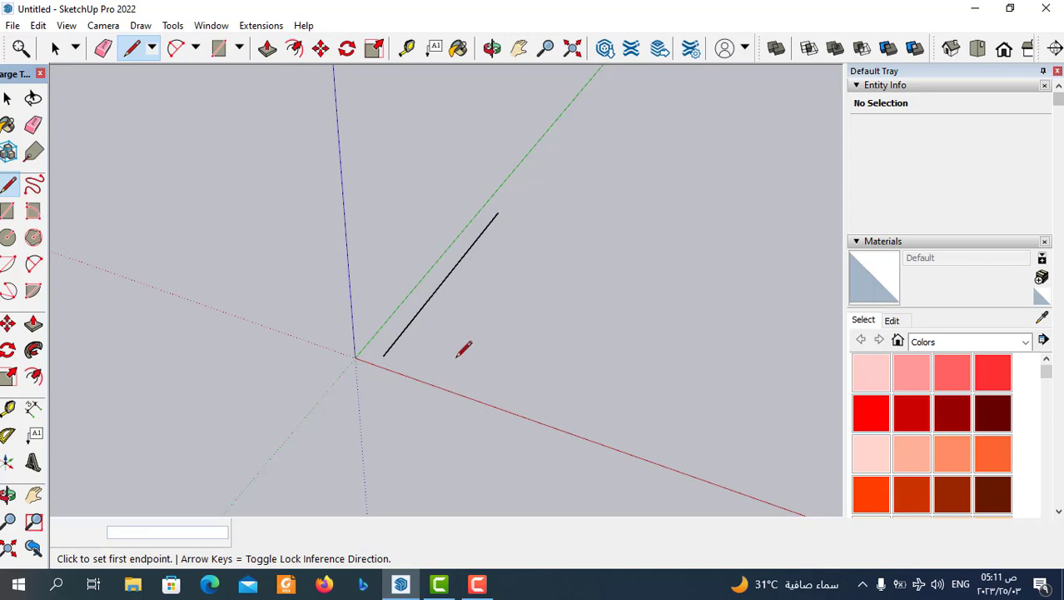
{"action": "left_click", "coordinate": [456, 356]}
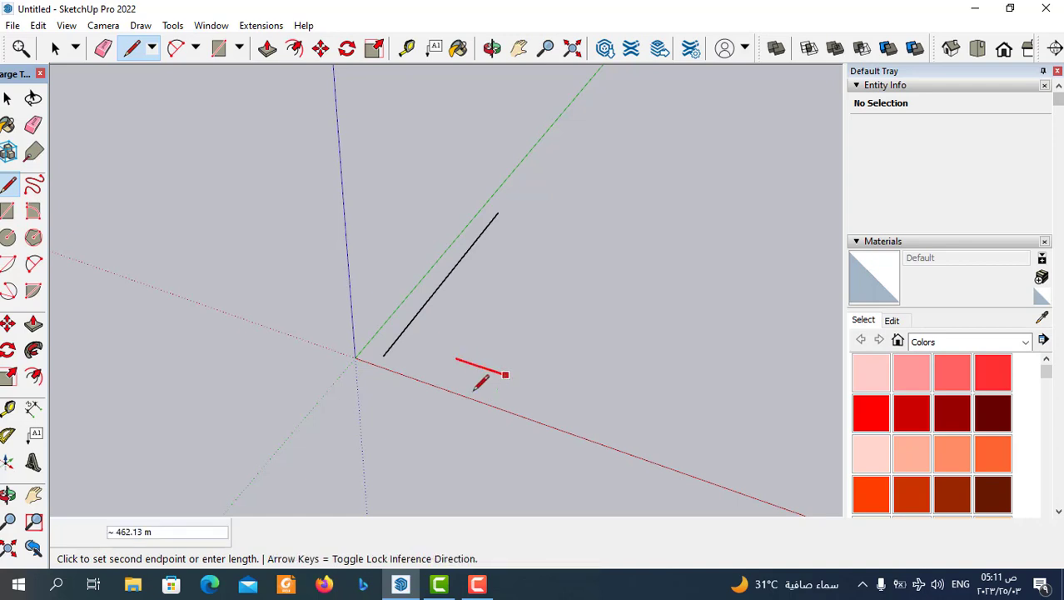
{"action": "middle_click_drag", "start_coordinate": [499, 373], "coordinate": [516, 398]}
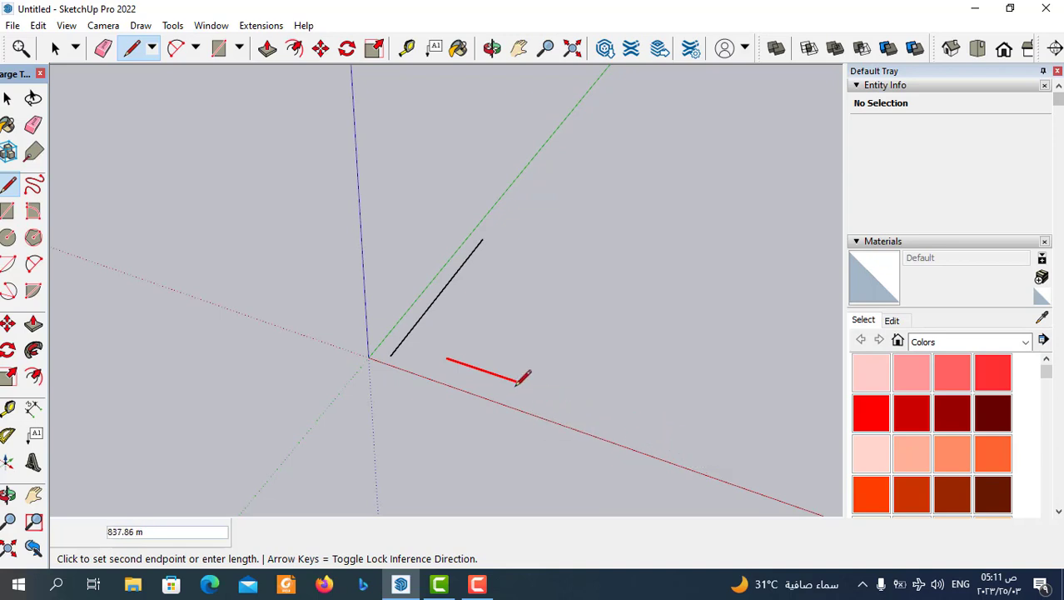
{"action": "left_click", "coordinate": [648, 426]}
{"action": "key", "text": "Escape"}
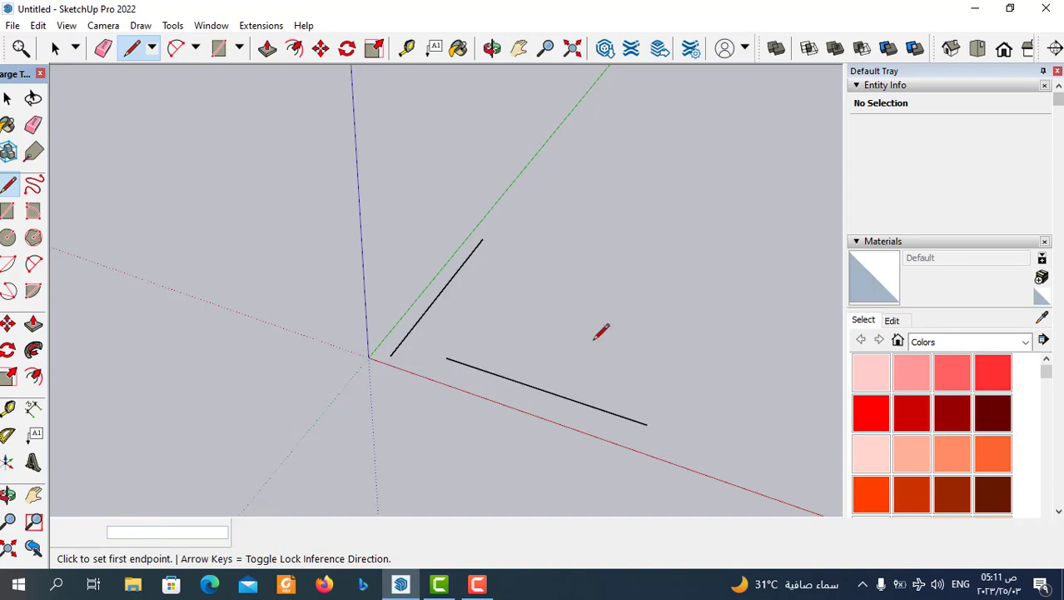
{"action": "left_click", "coordinate": [592, 327]}
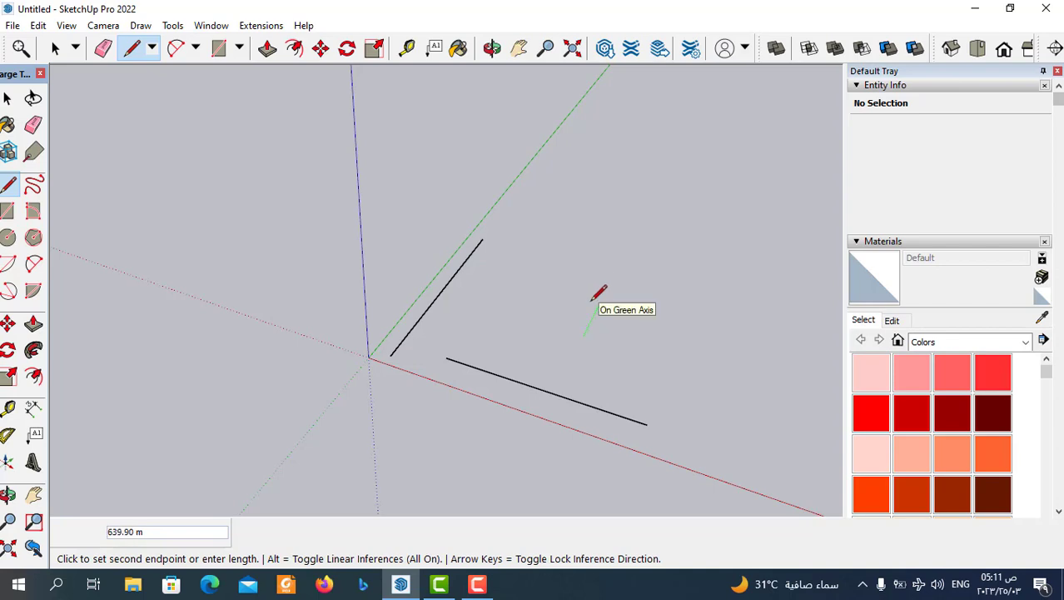
{"action": "key", "text": "Up"}
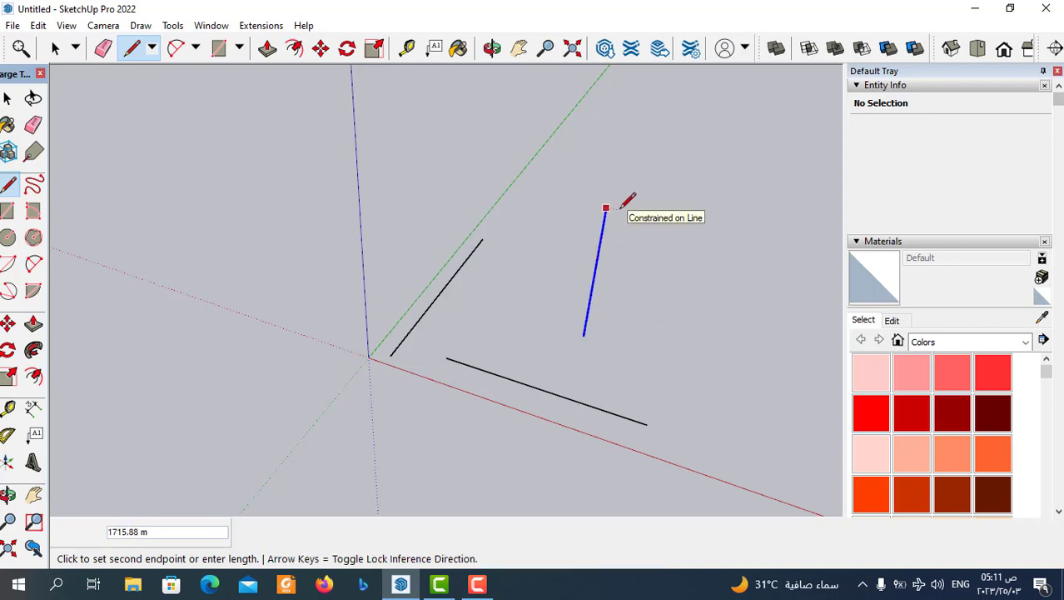
{"action": "left_click", "coordinate": [621, 206]}
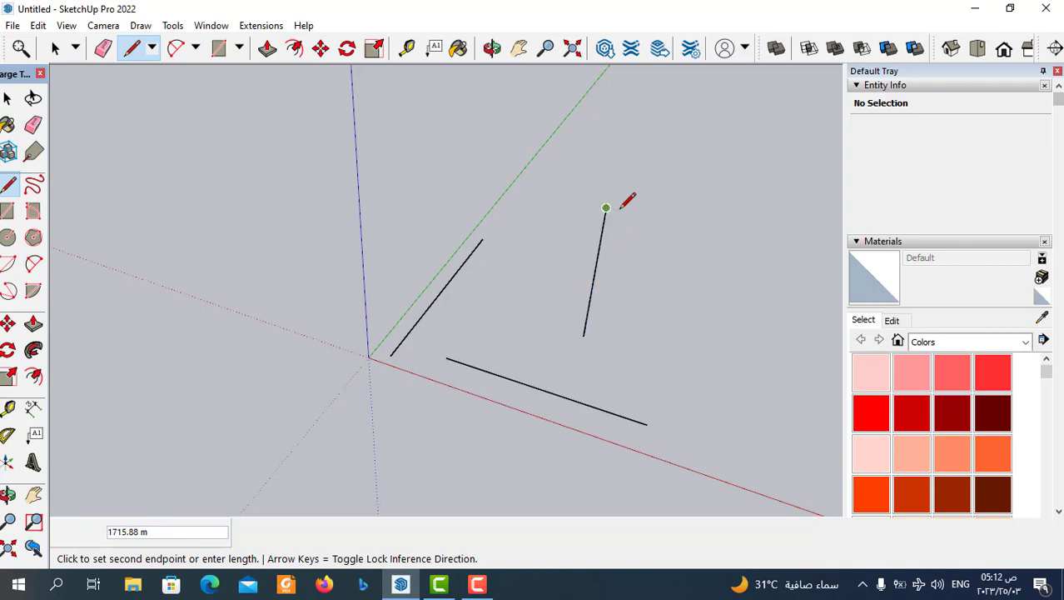
- Reorient the view and draw a long edge locked to the green axis
{"action": "middle_click_drag", "start_coordinate": [641, 266], "coordinate": [517, 285]}
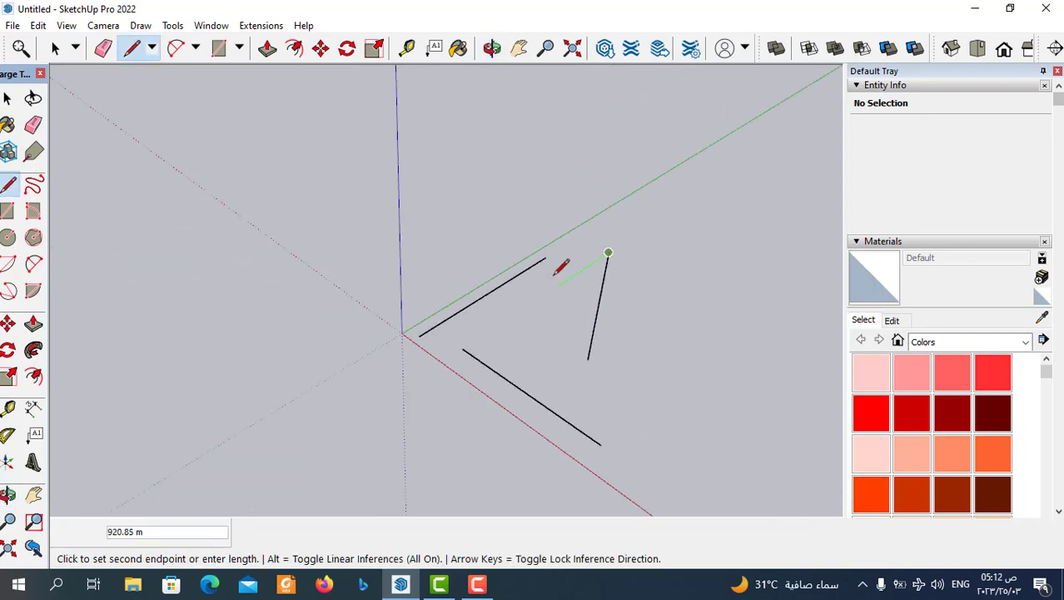
{"action": "key", "text": "Escape"}
{"action": "mouse_move", "coordinate": [451, 231]}
{"action": "middle_mouse_down"}
{"action": "mouse_move", "coordinate": [672, 334]}
{"action": "mouse_move", "coordinate": [433, 396]}
{"action": "mouse_move", "coordinate": [551, 359]}
{"action": "mouse_move", "coordinate": [585, 516]}
{"action": "mouse_move", "coordinate": [399, 323]}
{"action": "mouse_move", "coordinate": [504, 291]}
{"action": "mouse_move", "coordinate": [506, 393]}
{"action": "mouse_move", "coordinate": [720, 398]}
{"action": "mouse_move", "coordinate": [429, 448]}
{"action": "mouse_move", "coordinate": [558, 185]}
{"action": "mouse_move", "coordinate": [484, 368]}
{"action": "mouse_move", "coordinate": [580, 345]}
{"action": "mouse_move", "coordinate": [517, 344]}
{"action": "mouse_move", "coordinate": [469, 322]}
{"action": "middle_mouse_up"}
{"action": "left_click", "coordinate": [432, 339]}
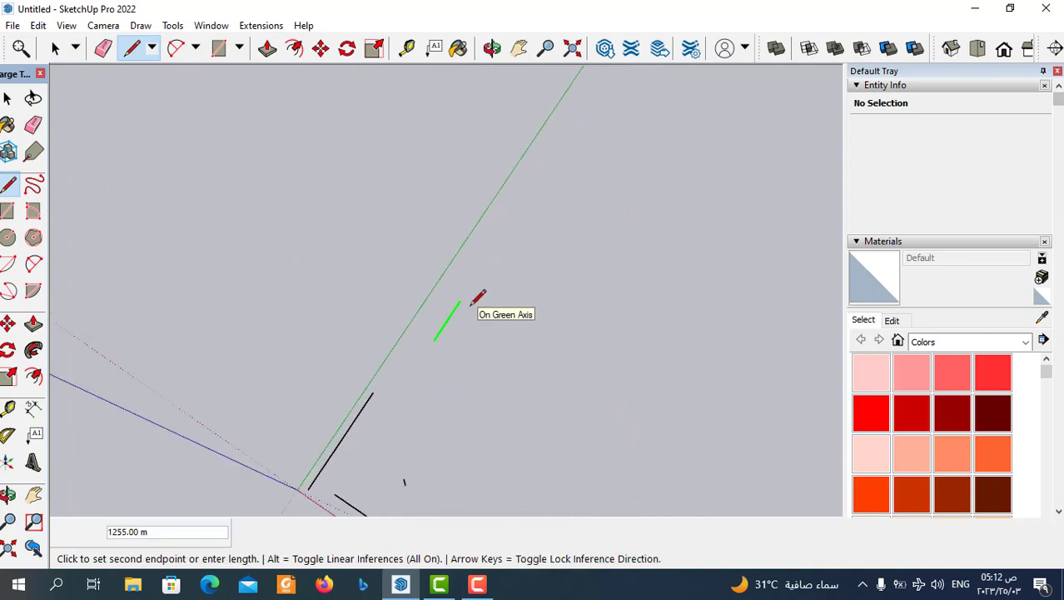
{"action": "key", "text": "Left"}
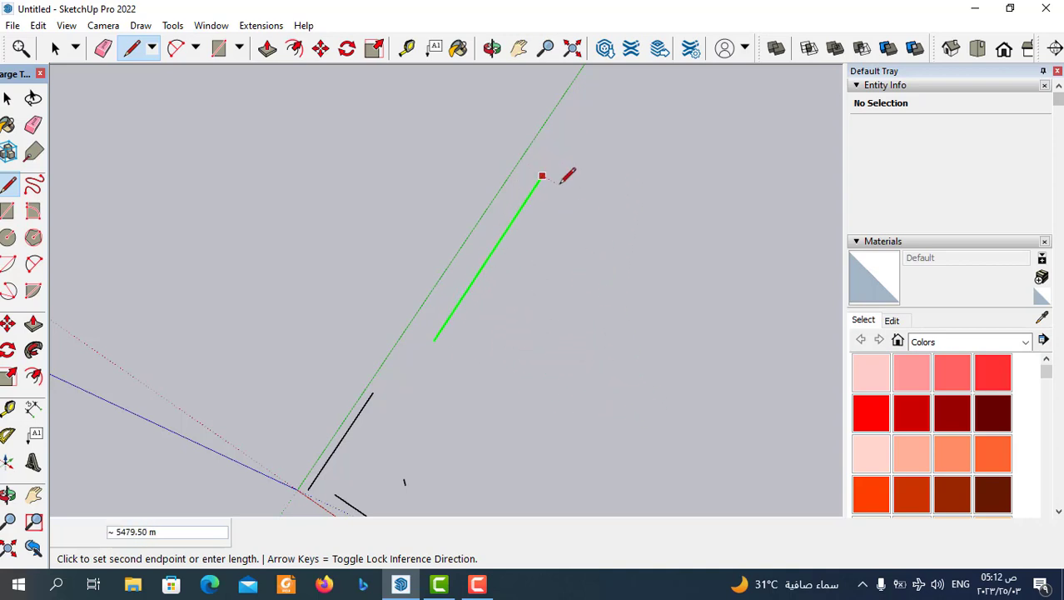
{"action": "left_click", "coordinate": [533, 193]}
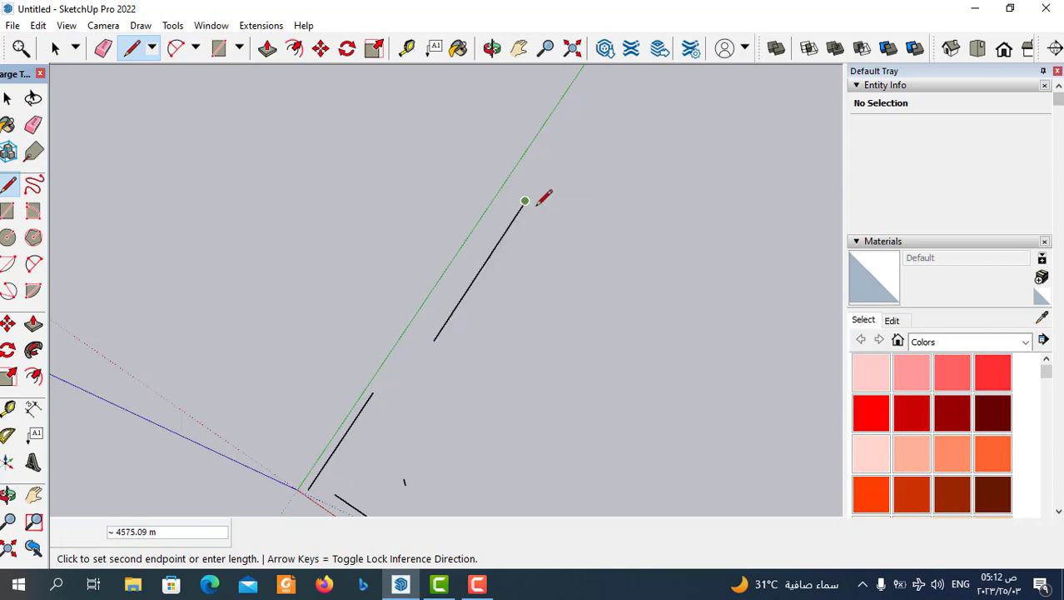
{"action": "key", "text": "Escape"}
- Add long edges parallel to the red axis and, locked with Up, the blue axis
{"action": "scroll", "coordinate": [431, 227], "scroll_direction": "down", "scroll_amount": 1}
{"action": "mouse_move", "coordinate": [432, 225]}
{"action": "middle_mouse_down"}
{"action": "mouse_move", "coordinate": [492, 329]}
{"action": "mouse_move", "coordinate": [476, 310]}
{"action": "middle_mouse_up"}
{"action": "left_click", "coordinate": [476, 310]}
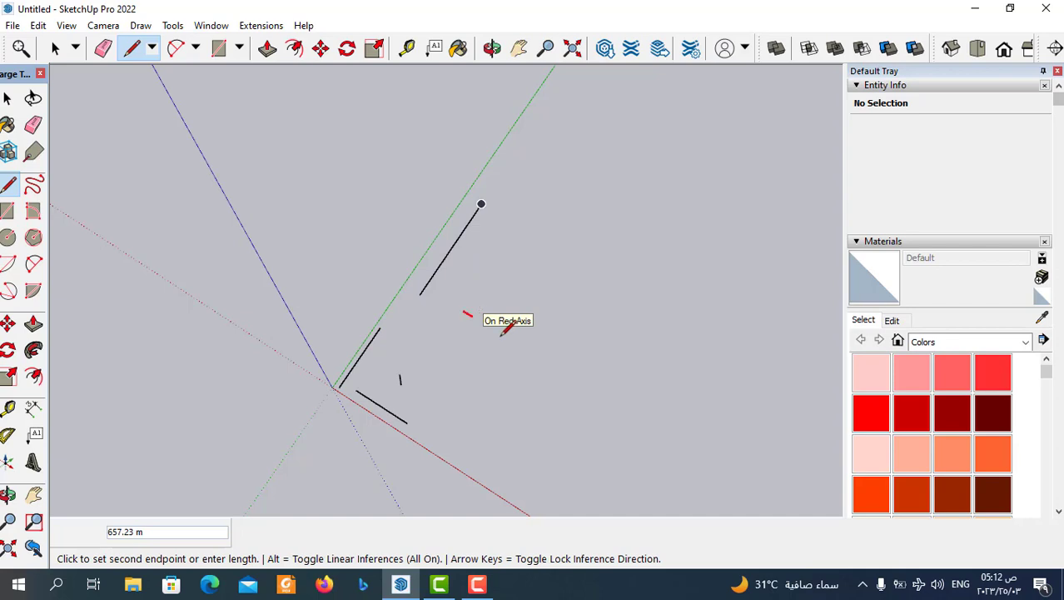
{"action": "scroll", "coordinate": [487, 279], "scroll_direction": "down", "scroll_amount": 2}
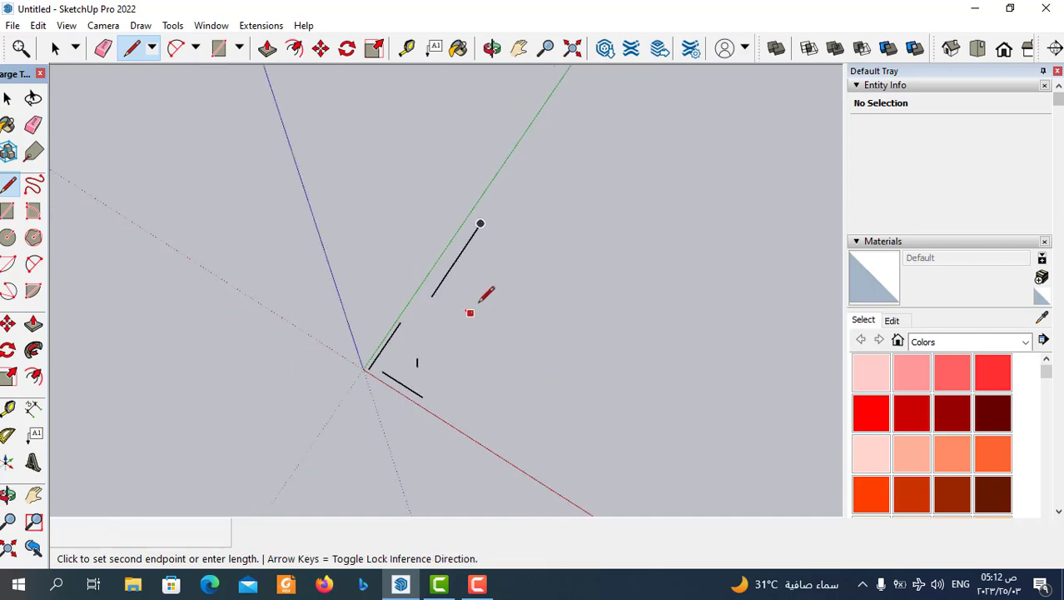
{"action": "left_click", "coordinate": [613, 398]}
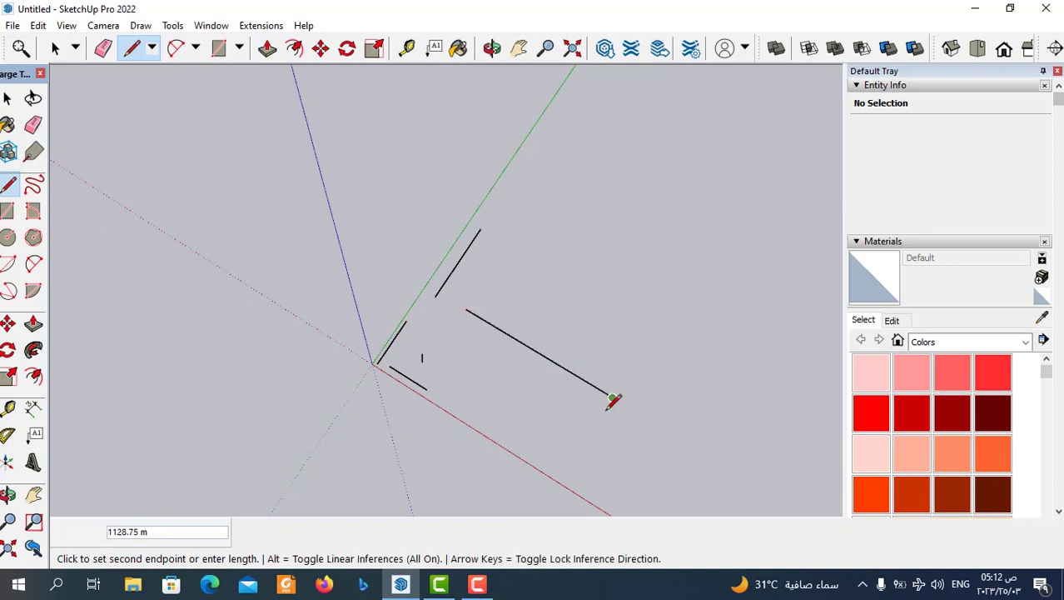
{"action": "key", "text": "Escape"}
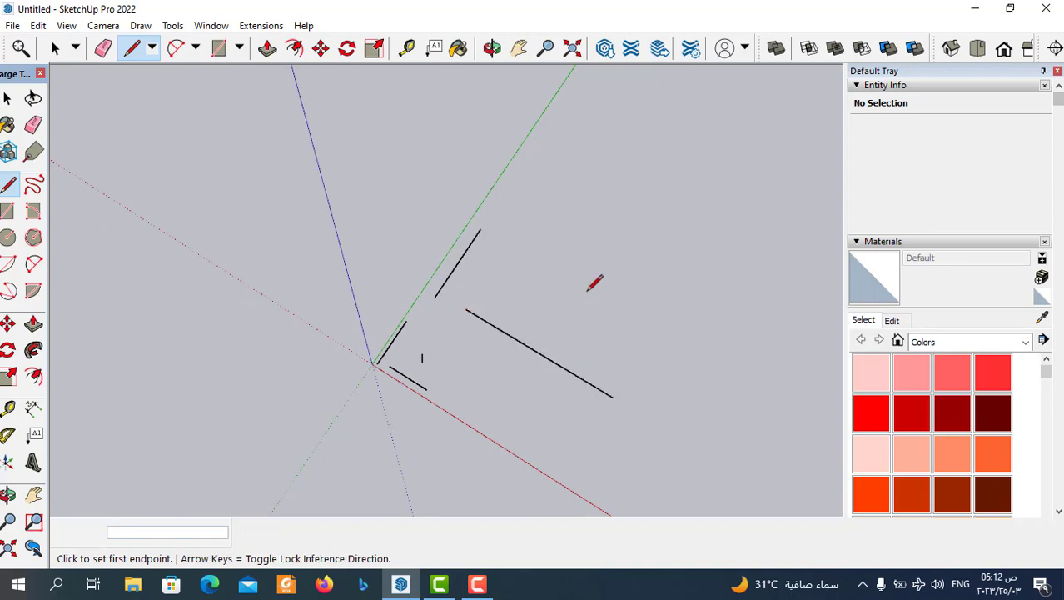
{"action": "left_click", "coordinate": [589, 290]}
{"action": "middle_click_drag", "start_coordinate": [582, 319], "coordinate": [597, 219]}
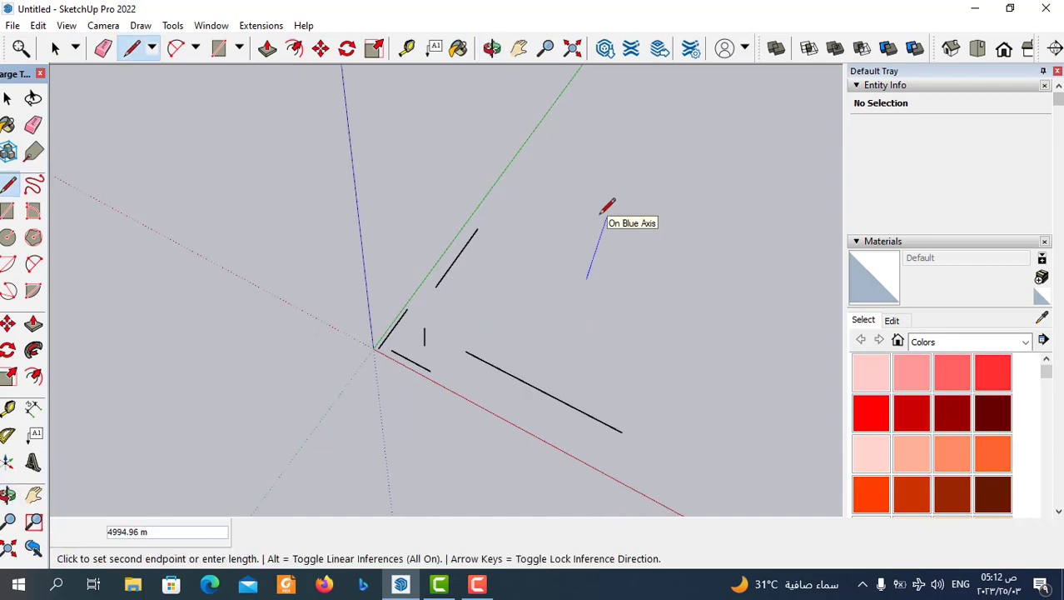
{"action": "key", "text": "Up"}
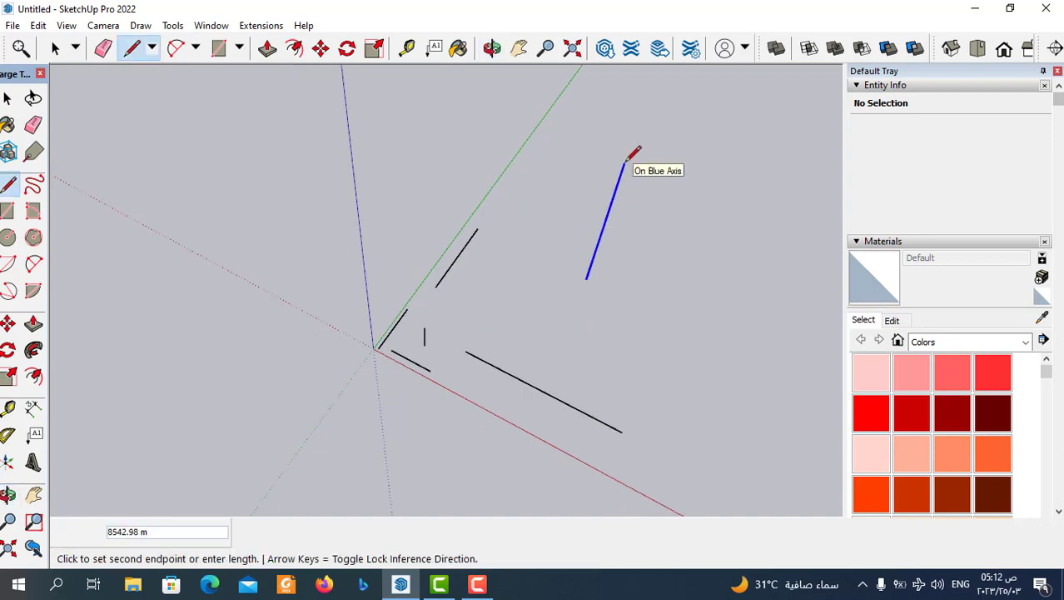
{"action": "left_click", "coordinate": [624, 162]}
- Switch to the Select tool and orbit until the blue axis stands upright
{"action": "mouse_move", "coordinate": [516, 196]}
{"action": "middle_mouse_down"}
{"action": "mouse_move", "coordinate": [573, 350]}
{"action": "mouse_move", "coordinate": [445, 254]}
{"action": "mouse_move", "coordinate": [540, 328]}
{"action": "mouse_move", "coordinate": [577, 416]}
{"action": "mouse_move", "coordinate": [617, 446]}
{"action": "middle_mouse_up"}
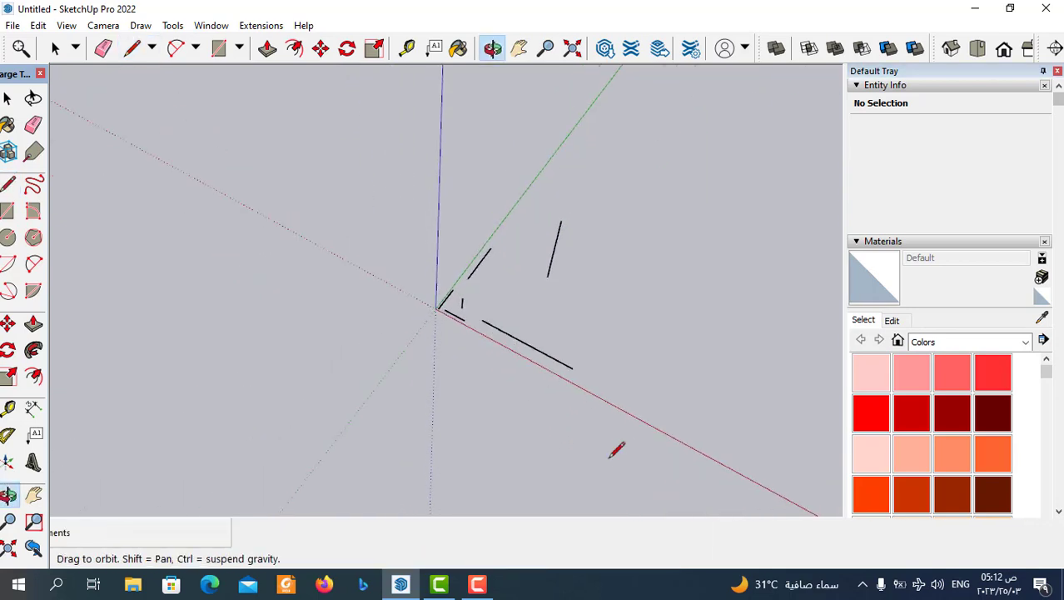
{"action": "key", "text": "Escape"}
{"action": "mouse_move", "coordinate": [441, 304]}
{"action": "middle_mouse_down"}
{"action": "mouse_move", "coordinate": [589, 256]}
{"action": "mouse_move", "coordinate": [546, 308]}
{"action": "middle_mouse_up"}
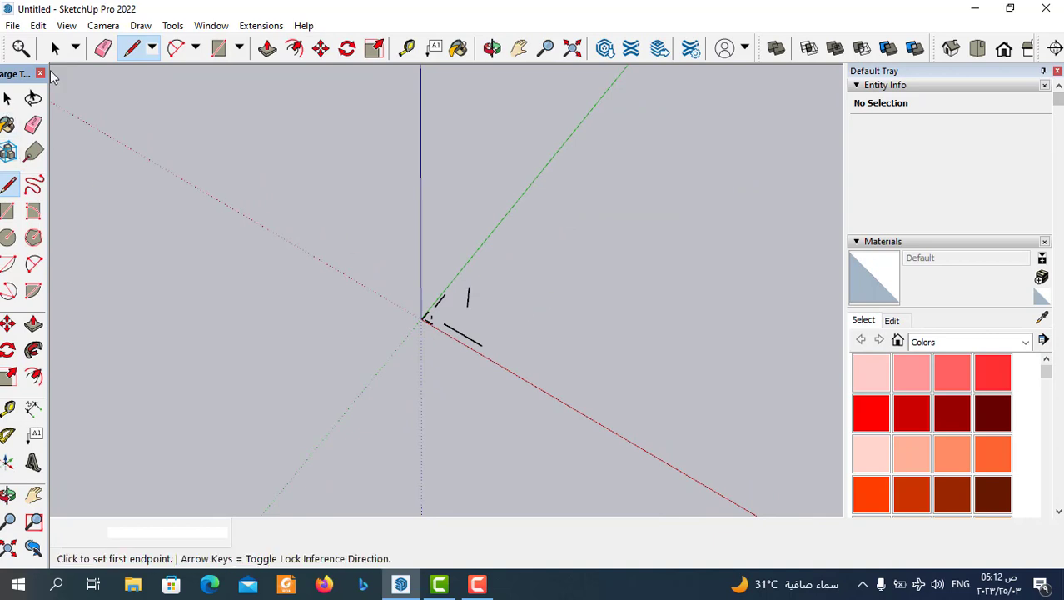
{"action": "left_click", "coordinate": [55, 47]}
{"action": "mouse_move", "coordinate": [449, 367]}
{"action": "middle_mouse_down"}
{"action": "mouse_move", "coordinate": [475, 397]}
{"action": "mouse_move", "coordinate": [546, 416]}
{"action": "mouse_move", "coordinate": [494, 278]}
{"action": "mouse_move", "coordinate": [466, 353]}
{"action": "mouse_move", "coordinate": [429, 250]}
{"action": "middle_mouse_up"}
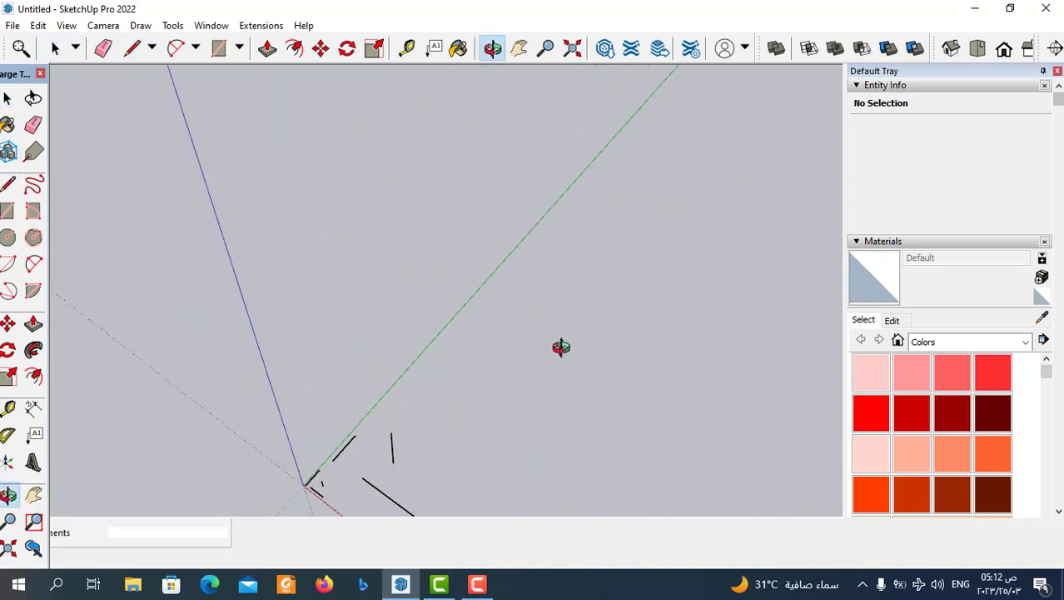
{"action": "mouse_move", "coordinate": [556, 328]}
{"action": "middle_mouse_down"}
{"action": "mouse_move", "coordinate": [449, 219]}
{"action": "mouse_move", "coordinate": [542, 345]}
{"action": "mouse_move", "coordinate": [442, 345]}
{"action": "mouse_move", "coordinate": [459, 349]}
{"action": "mouse_move", "coordinate": [400, 300]}
{"action": "middle_mouse_up"}
- Draw a single edge parallel to the green axis away from the origin
{"action": "left_click", "coordinate": [131, 48]}
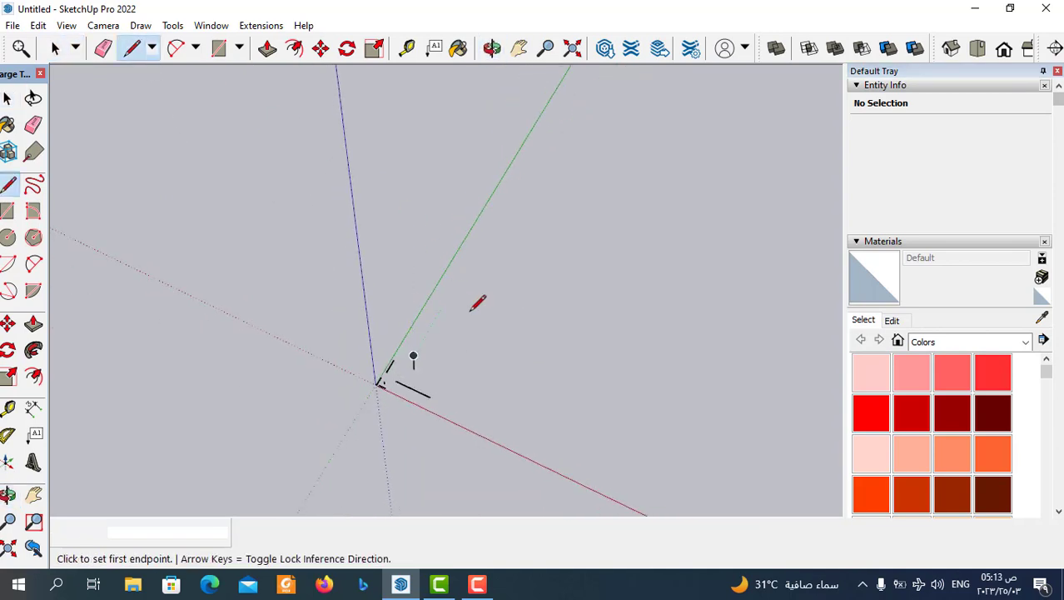
{"action": "left_click", "coordinate": [468, 310]}
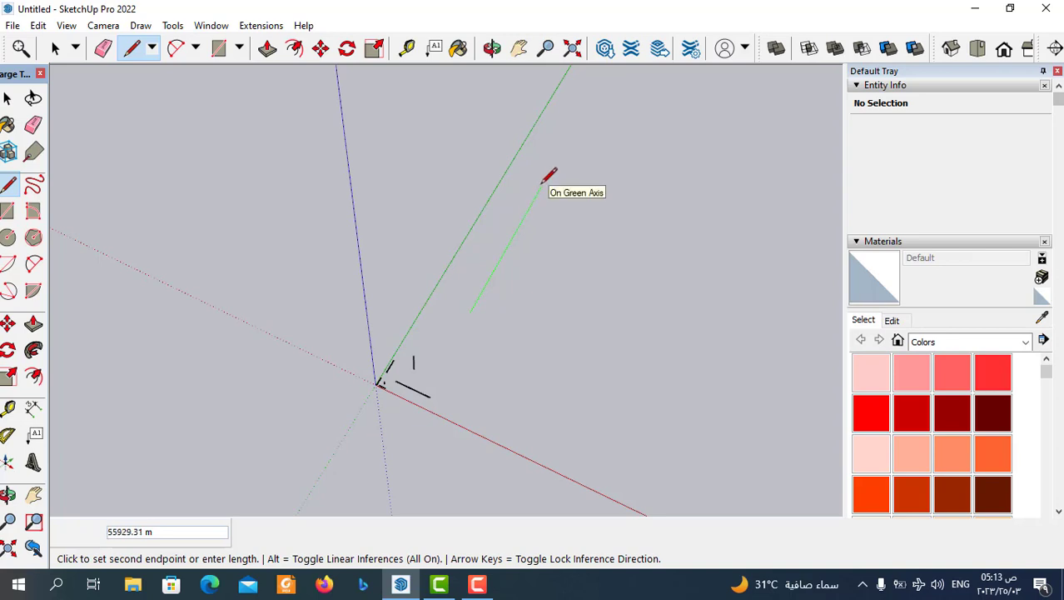
{"action": "left_click", "coordinate": [542, 182]}
{"action": "key", "text": "Escape"}
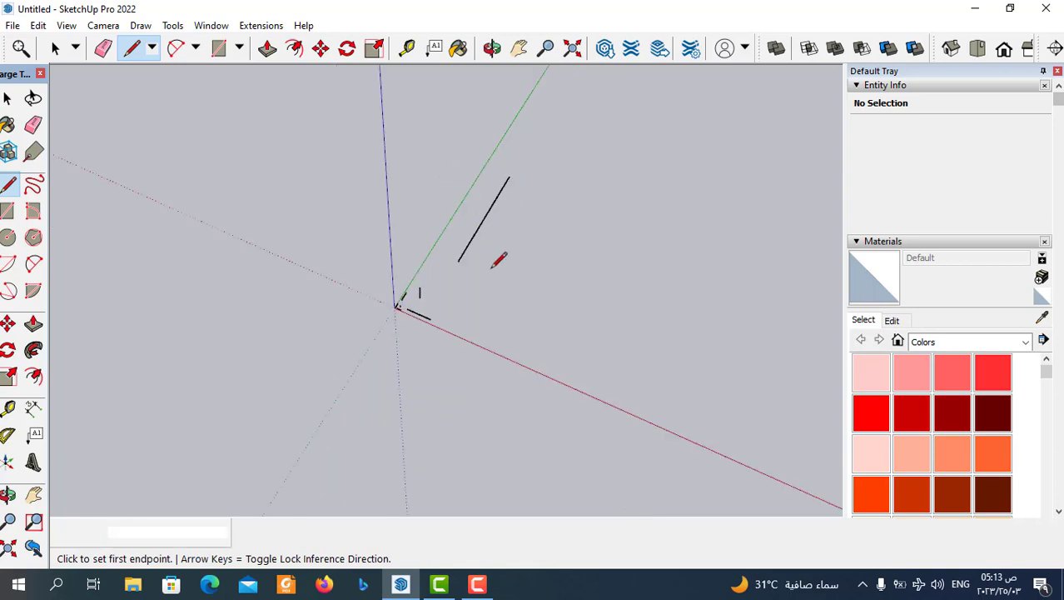
{"action": "middle_click_drag", "start_coordinate": [542, 183], "coordinate": [474, 304]}
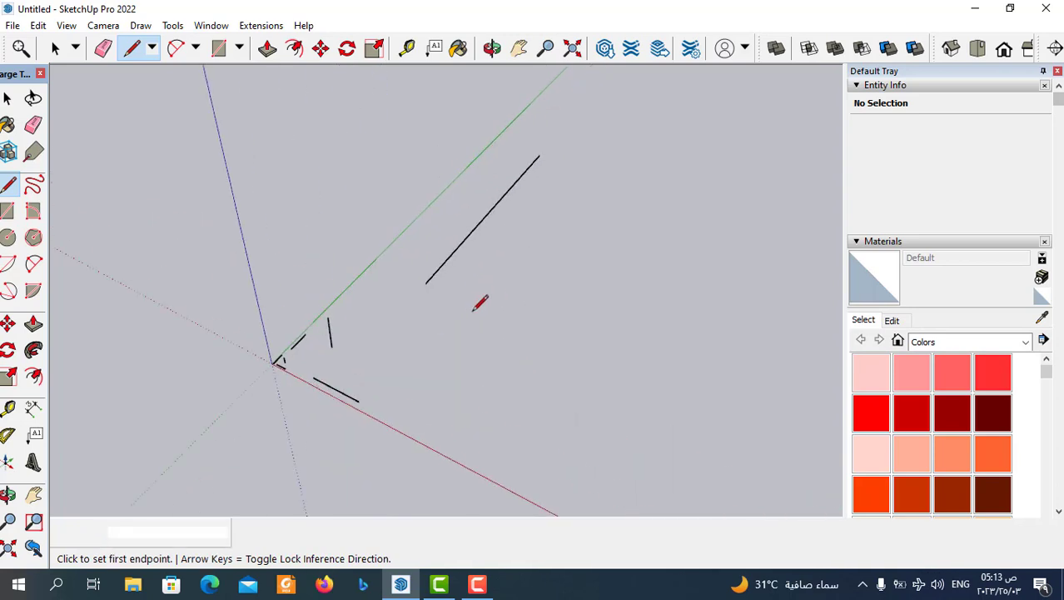
- Add separate edges parallel to the red and blue axes, then orbit with Select active
{"action": "left_click", "coordinate": [468, 313]}
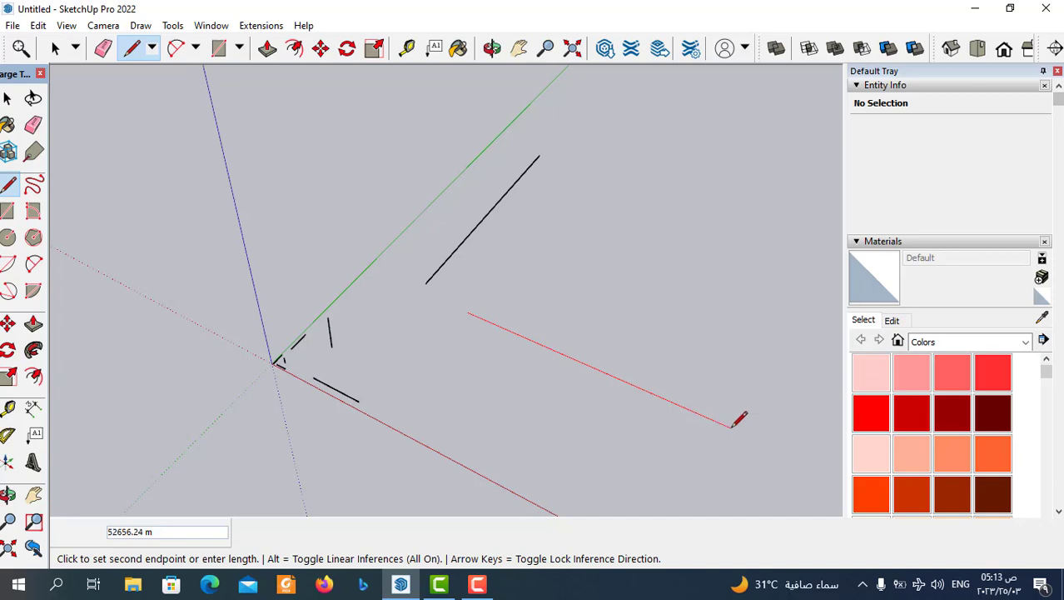
{"action": "left_click", "coordinate": [730, 427]}
{"action": "key", "text": "Escape"}
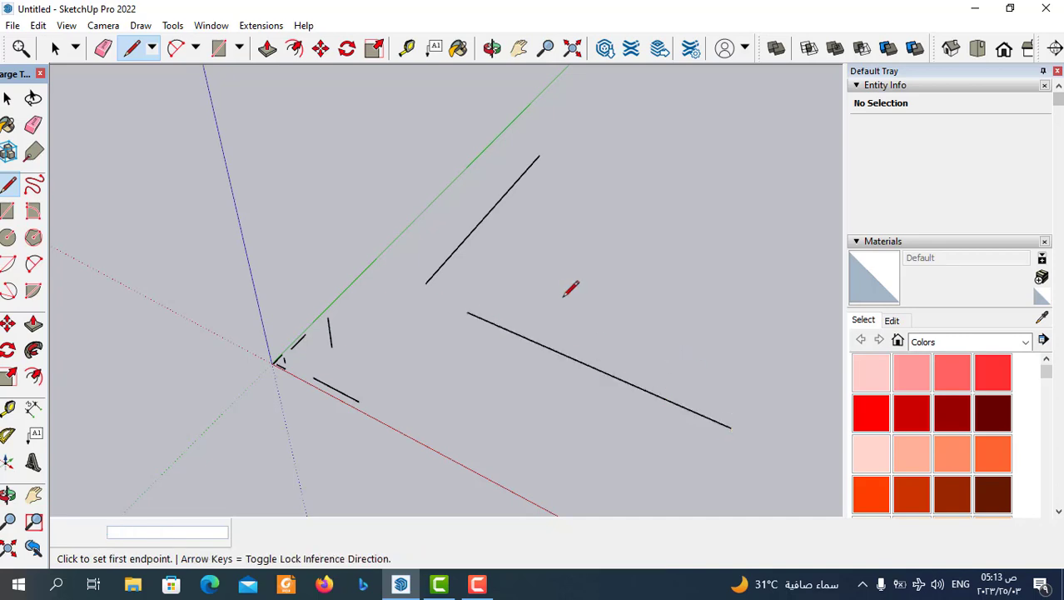
{"action": "left_click", "coordinate": [563, 296]}
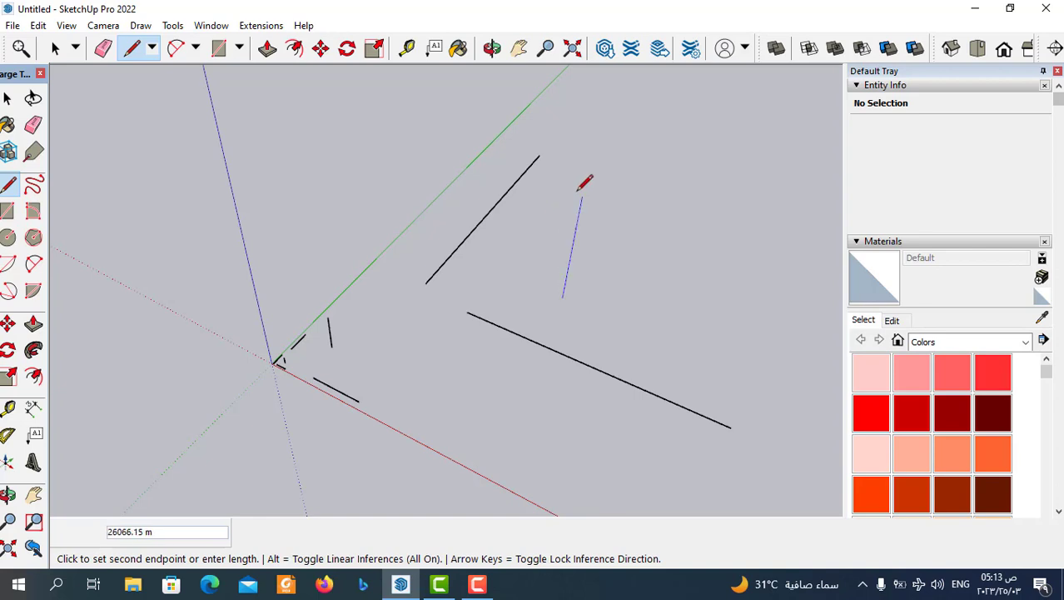
{"action": "left_click", "coordinate": [588, 155]}
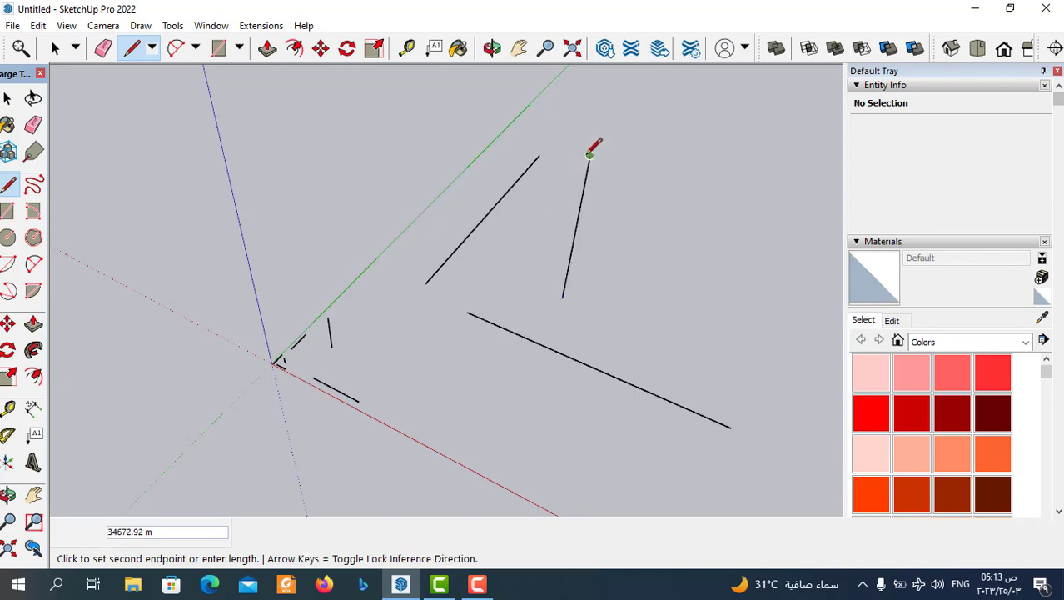
{"action": "key", "text": "Escape"}
{"action": "key", "text": "space"}
{"action": "mouse_move", "coordinate": [594, 142]}
{"action": "middle_mouse_down"}
{"action": "mouse_move", "coordinate": [479, 296]}
{"action": "mouse_move", "coordinate": [454, 351]}
{"action": "mouse_move", "coordinate": [494, 279]}
{"action": "mouse_move", "coordinate": [464, 307]}
{"action": "mouse_move", "coordinate": [442, 409]}
{"action": "mouse_move", "coordinate": [513, 261]}
{"action": "mouse_move", "coordinate": [420, 266]}
{"action": "mouse_move", "coordinate": [496, 368]}
{"action": "middle_mouse_up"}
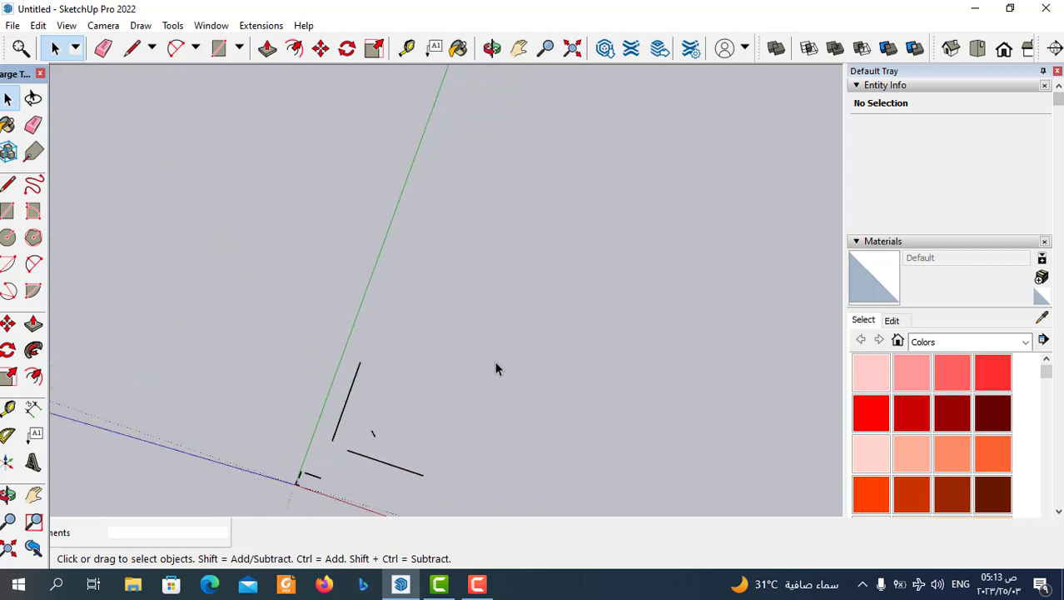
- Draw the first connected zigzag with edges along the green, red and blue axes
{"action": "left_click", "coordinate": [133, 48]}
{"action": "left_click", "coordinate": [405, 301]}
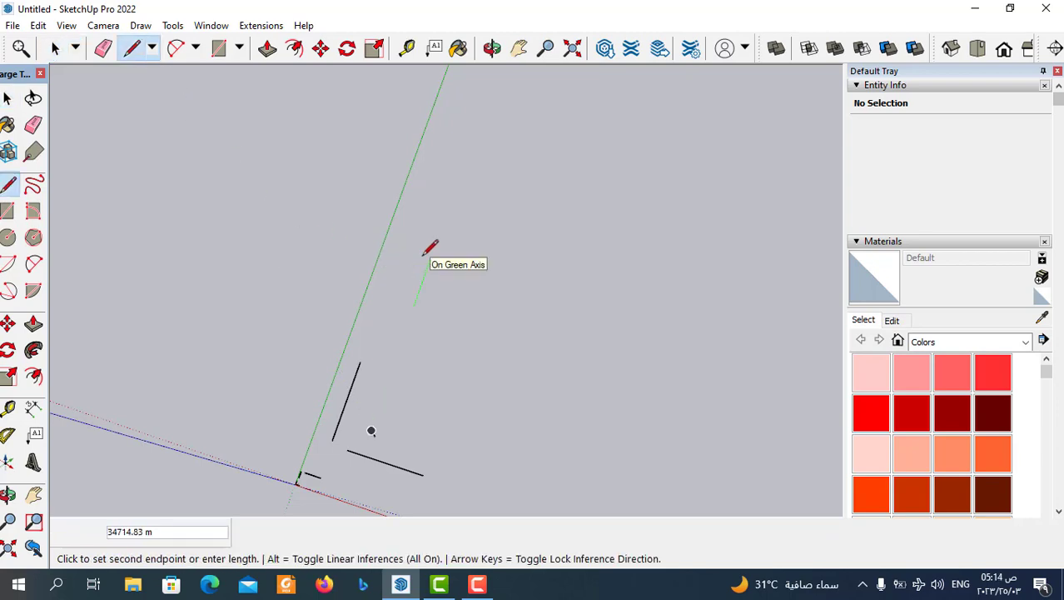
{"action": "left_click", "coordinate": [449, 207]}
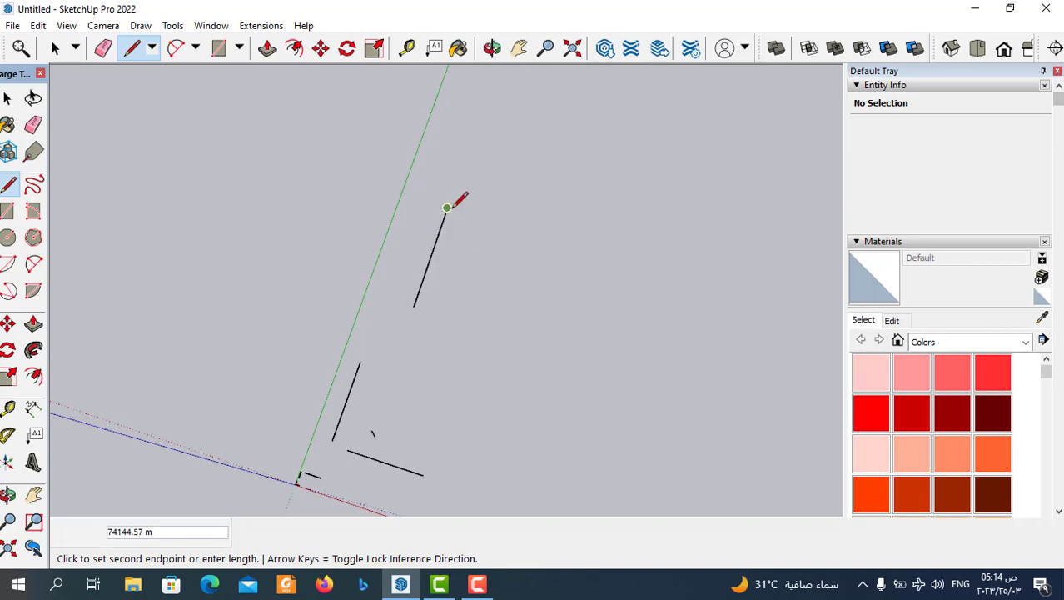
{"action": "left_click", "coordinate": [560, 242]}
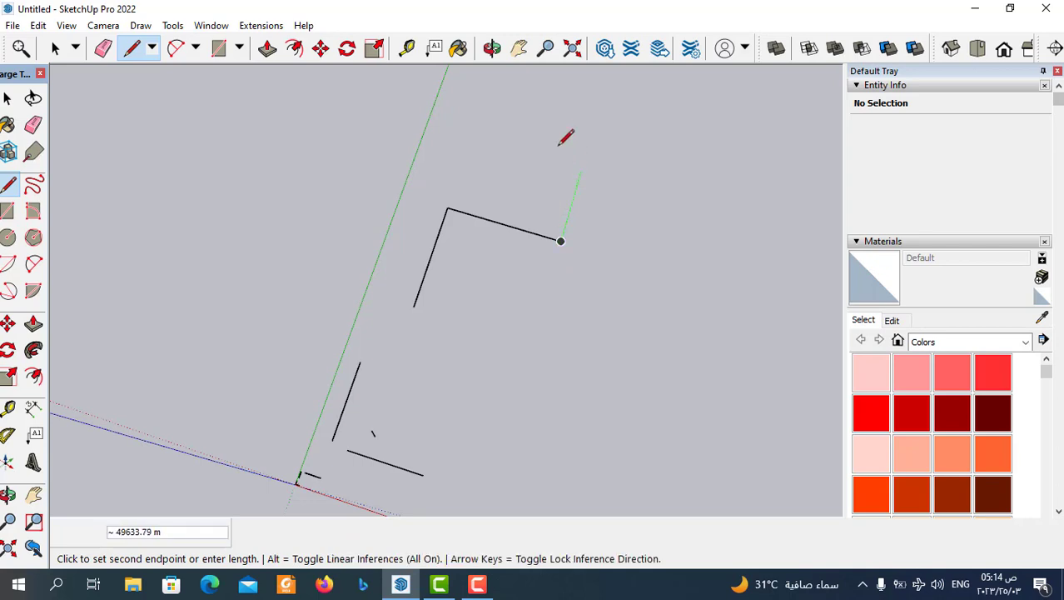
{"action": "key", "text": "Up"}
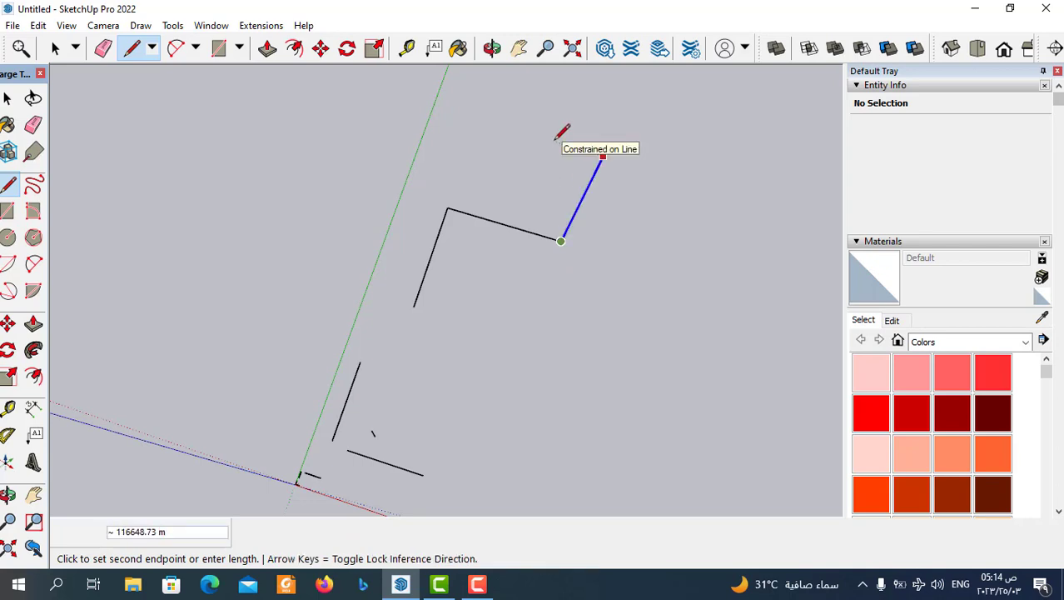
{"action": "left_click", "coordinate": [555, 140]}
{"action": "mouse_move", "coordinate": [554, 140]}
{"action": "middle_mouse_down"}
{"action": "mouse_move", "coordinate": [586, 280]}
{"action": "mouse_move", "coordinate": [506, 133]}
{"action": "mouse_move", "coordinate": [634, 279]}
{"action": "mouse_move", "coordinate": [588, 317]}
{"action": "middle_mouse_up"}
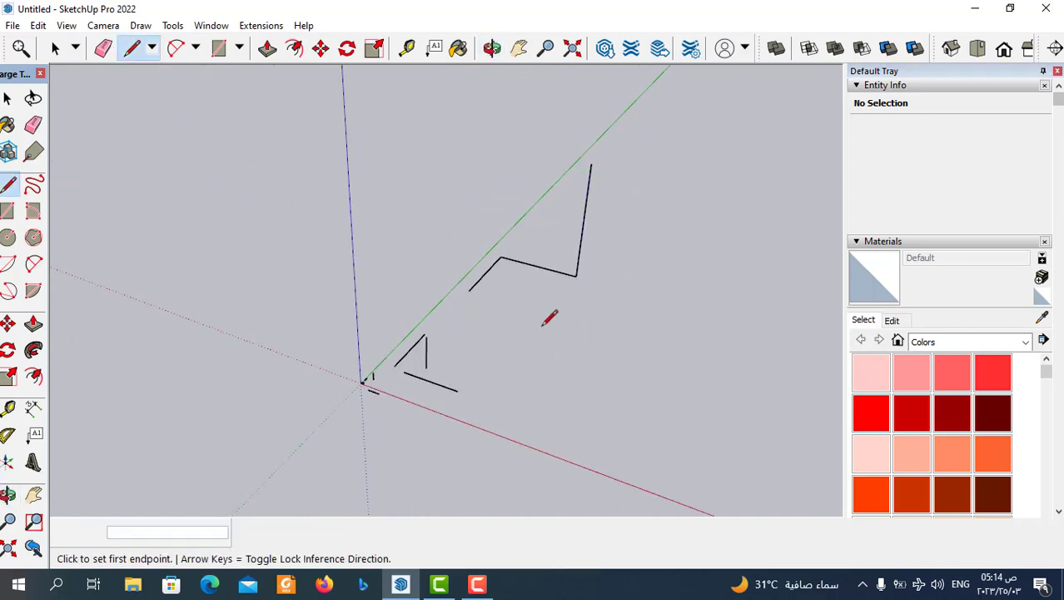
{"action": "middle_click_drag", "start_coordinate": [549, 315], "coordinate": [570, 431]}
{"action": "scroll", "coordinate": [506, 285], "scroll_direction": "up", "scroll_amount": 2}
{"action": "scroll", "coordinate": [464, 200], "scroll_direction": "up", "scroll_amount": 2}
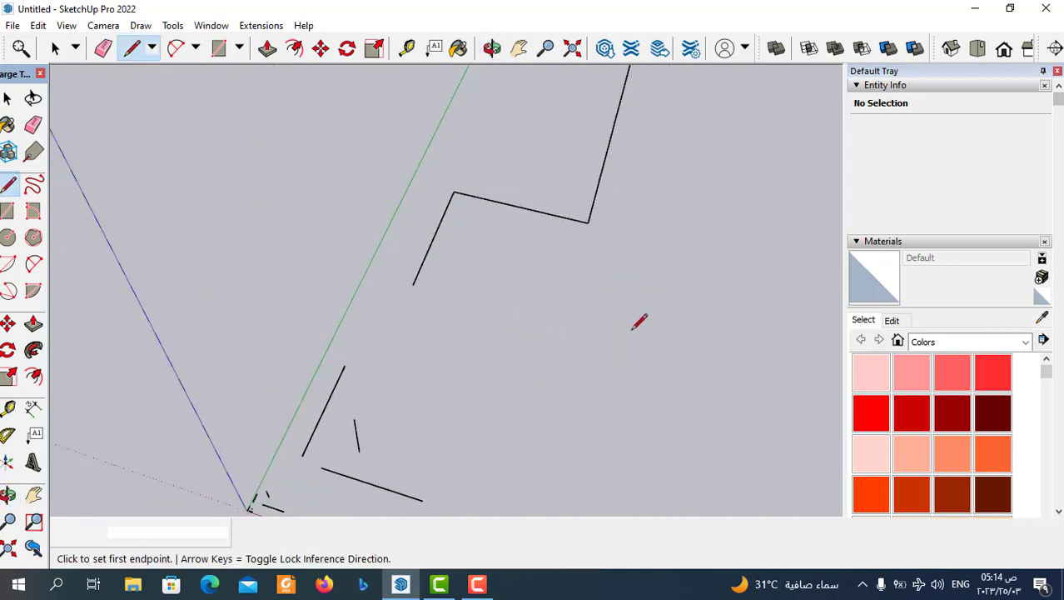
{"action": "scroll", "coordinate": [491, 271], "scroll_direction": "down", "scroll_amount": 3}
{"action": "scroll", "coordinate": [529, 210], "scroll_direction": "down", "scroll_amount": 2}
{"action": "scroll", "coordinate": [595, 279], "scroll_direction": "up", "scroll_amount": 2}
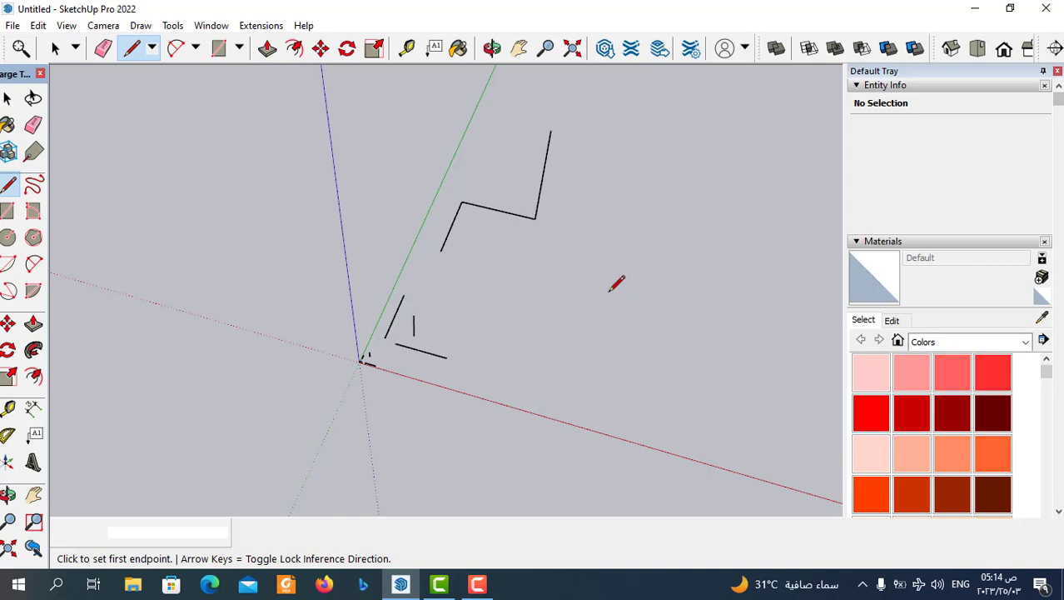
- Draw a second green-red-blue zigzag chain on the right and orbit around both
{"action": "left_click", "coordinate": [609, 291]}
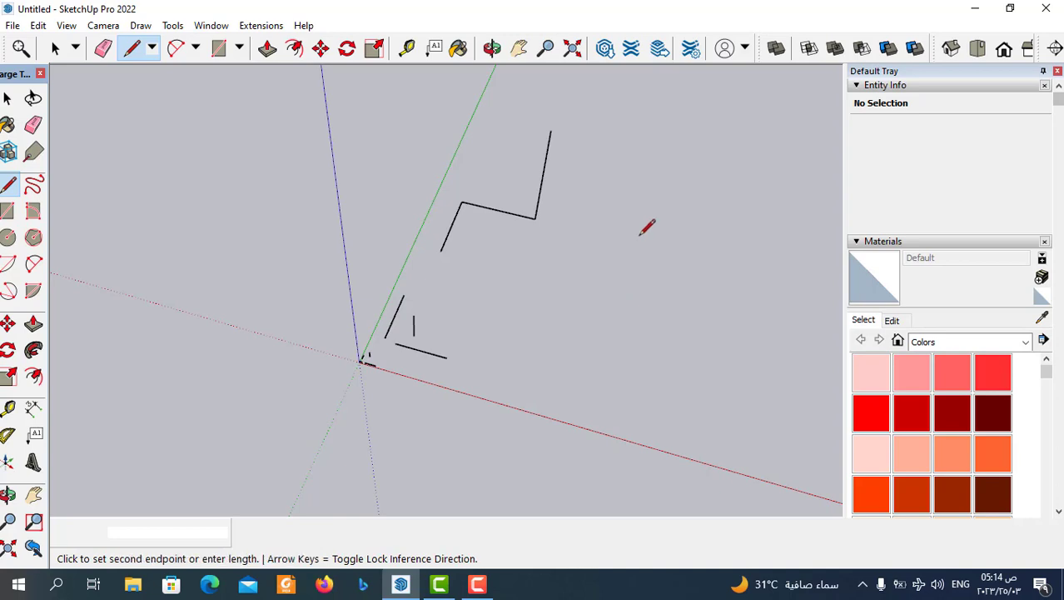
{"action": "left_click", "coordinate": [631, 189]}
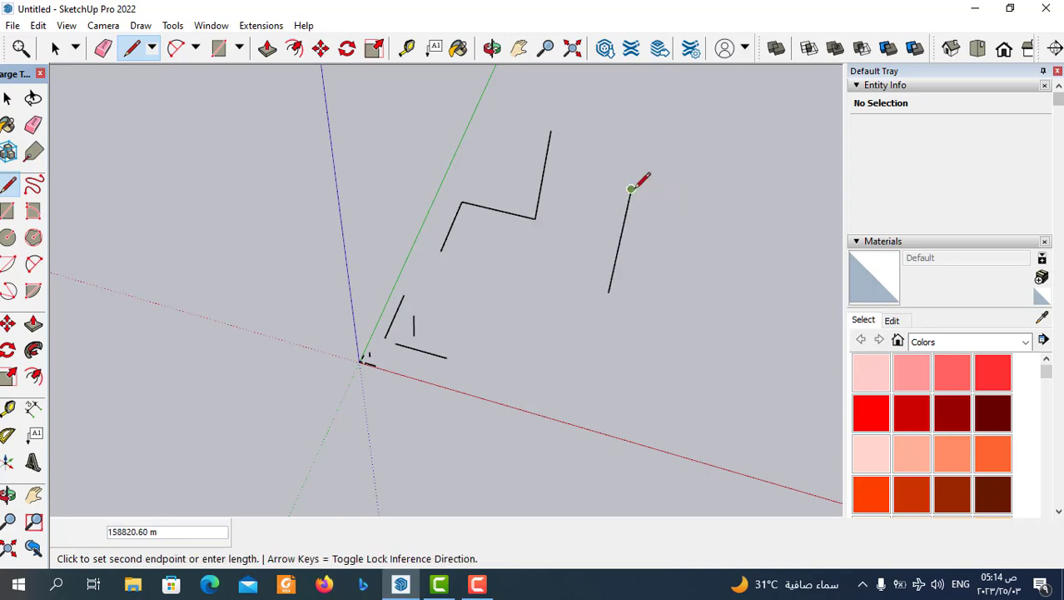
{"action": "left_click", "coordinate": [696, 206]}
{"action": "scroll", "coordinate": [696, 204], "scroll_direction": "down", "scroll_amount": 2}
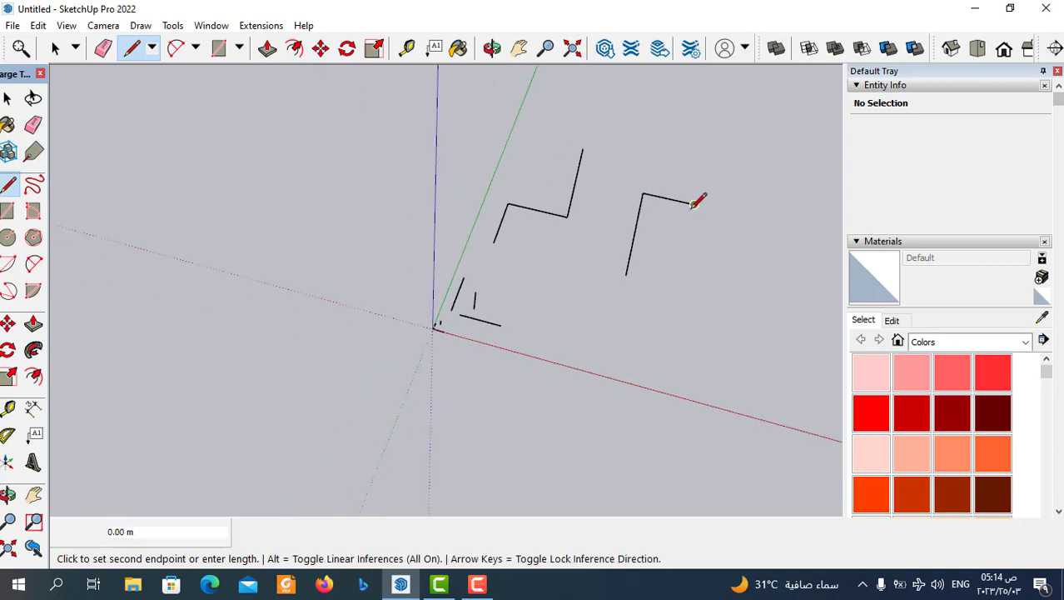
{"action": "left_click", "coordinate": [721, 139]}
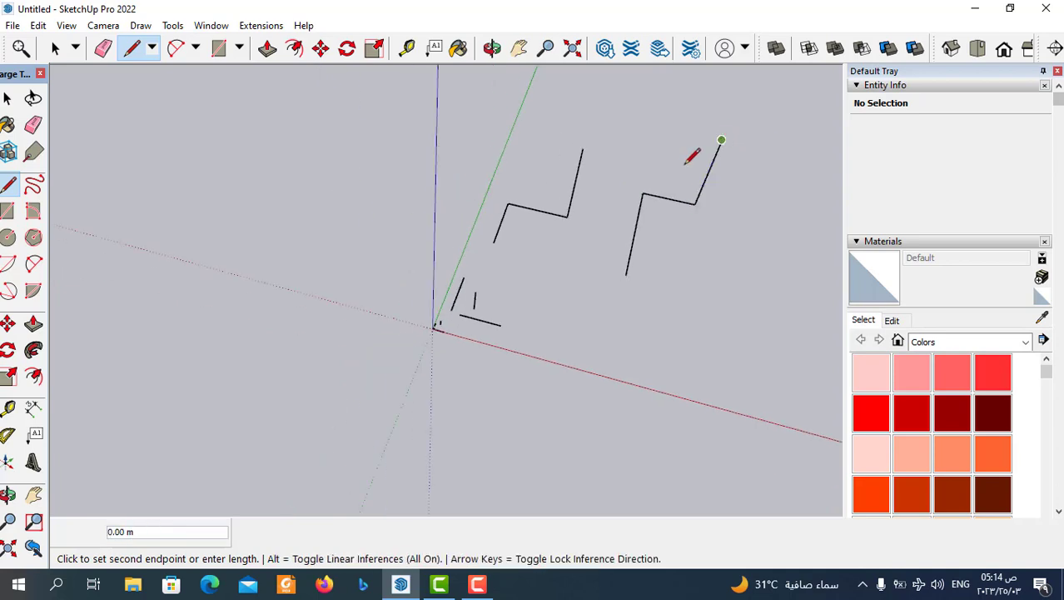
{"action": "key", "text": "Escape"}
{"action": "mouse_move", "coordinate": [716, 147]}
{"action": "middle_mouse_down"}
{"action": "mouse_move", "coordinate": [622, 304]}
{"action": "mouse_move", "coordinate": [553, 237]}
{"action": "mouse_move", "coordinate": [721, 264]}
{"action": "mouse_move", "coordinate": [582, 275]}
{"action": "middle_mouse_up"}
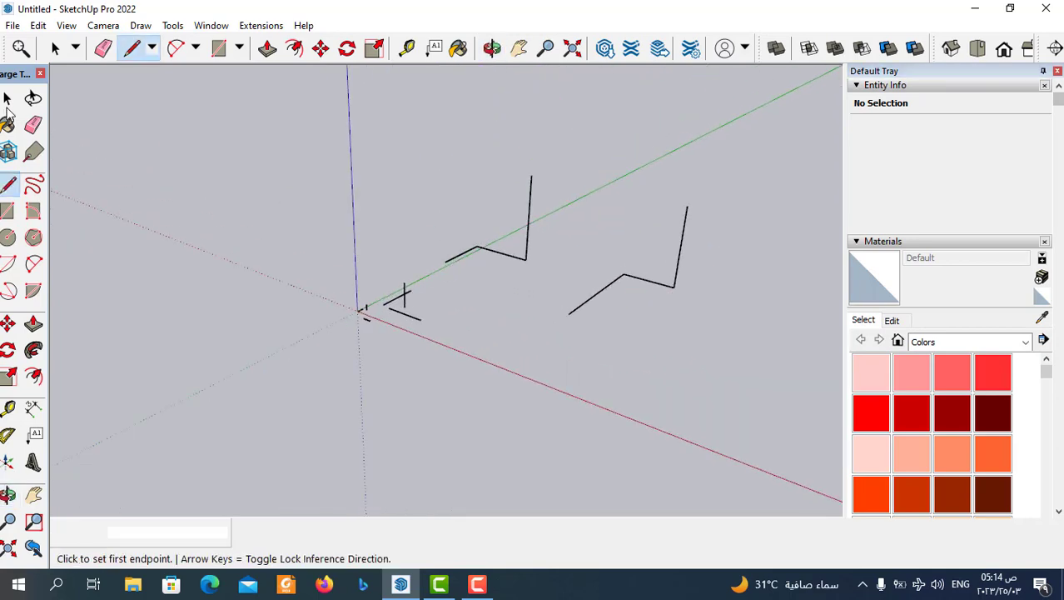
{"action": "left_click", "coordinate": [55, 48]}
{"action": "mouse_move", "coordinate": [533, 317]}
{"action": "middle_mouse_down"}
{"action": "mouse_move", "coordinate": [620, 364]}
{"action": "mouse_move", "coordinate": [570, 269]}
{"action": "mouse_move", "coordinate": [542, 328]}
{"action": "mouse_move", "coordinate": [311, 349]}
{"action": "mouse_move", "coordinate": [378, 393]}
{"action": "mouse_move", "coordinate": [413, 396]}
{"action": "mouse_move", "coordinate": [579, 250]}
{"action": "middle_mouse_up"}
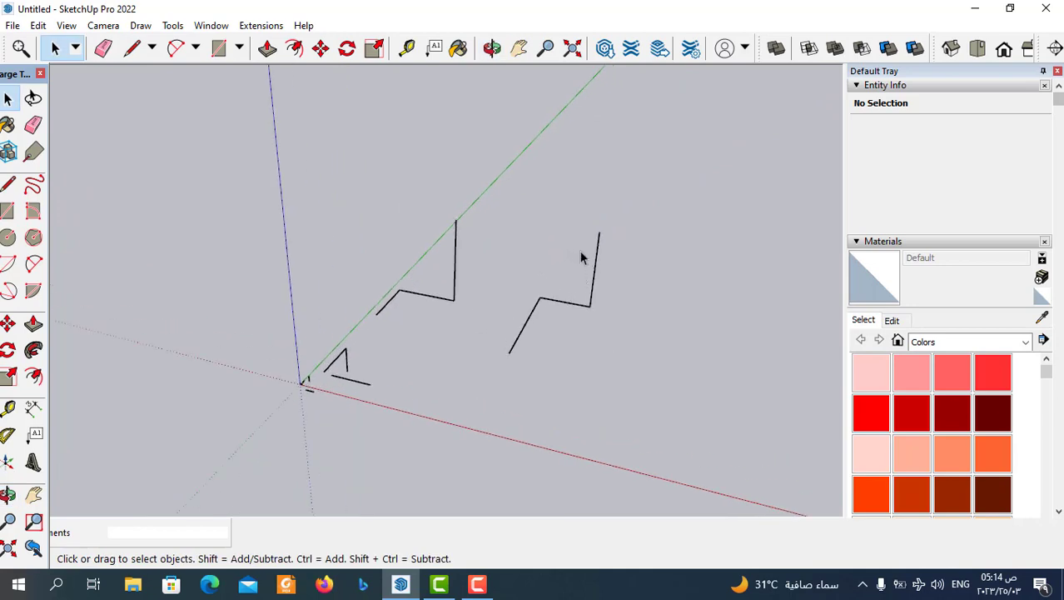